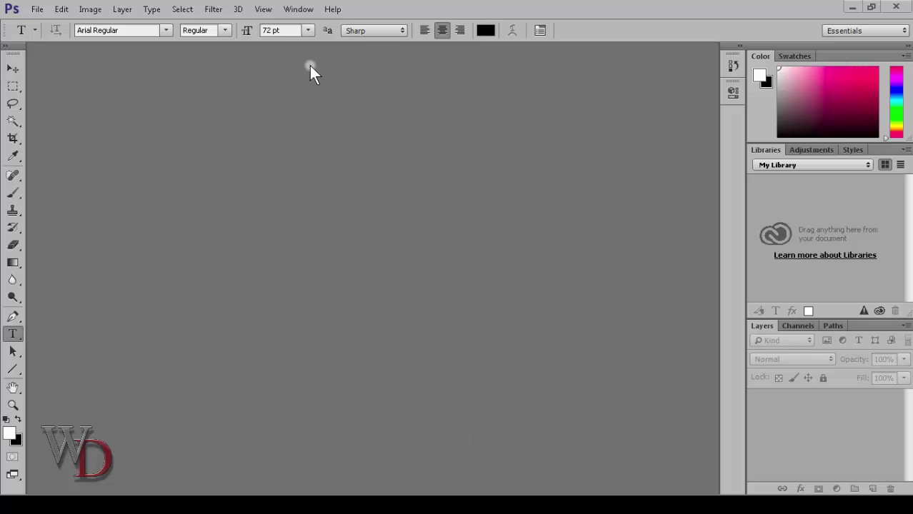
- Load the saved Workshop Basic workspace from the Window > Workspace menu in place of Essentials
left_click(297, 9)
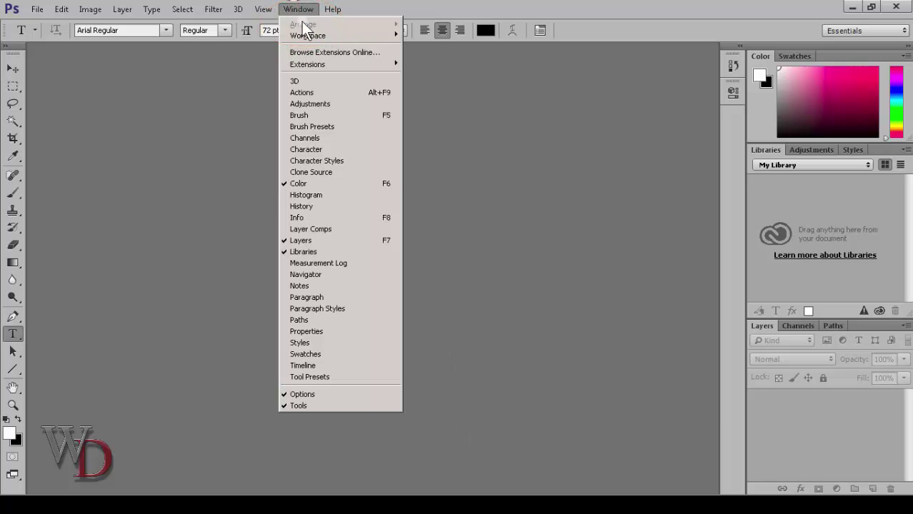
mouse_move(307, 35)
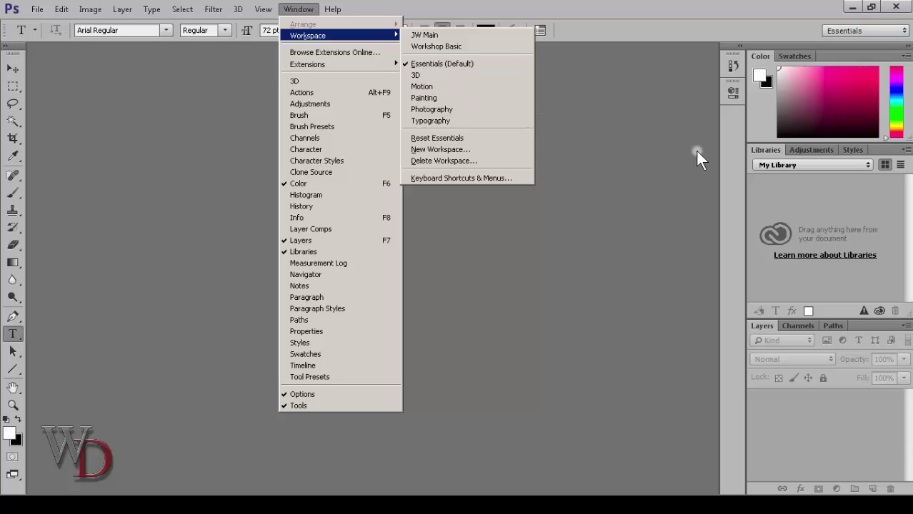
left_click(436, 47)
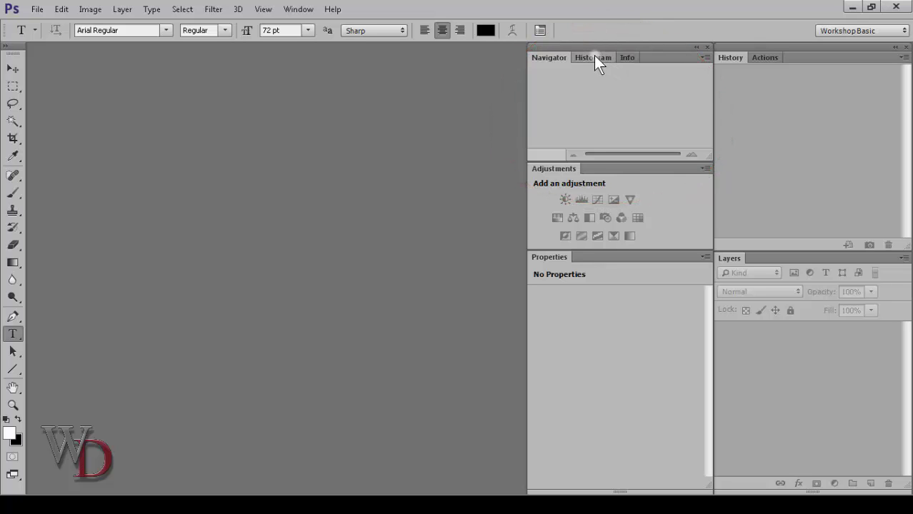
- Float the Histogram panel, re-dock it with Navigator and Info, and move it first in the group
left_click(597, 59)
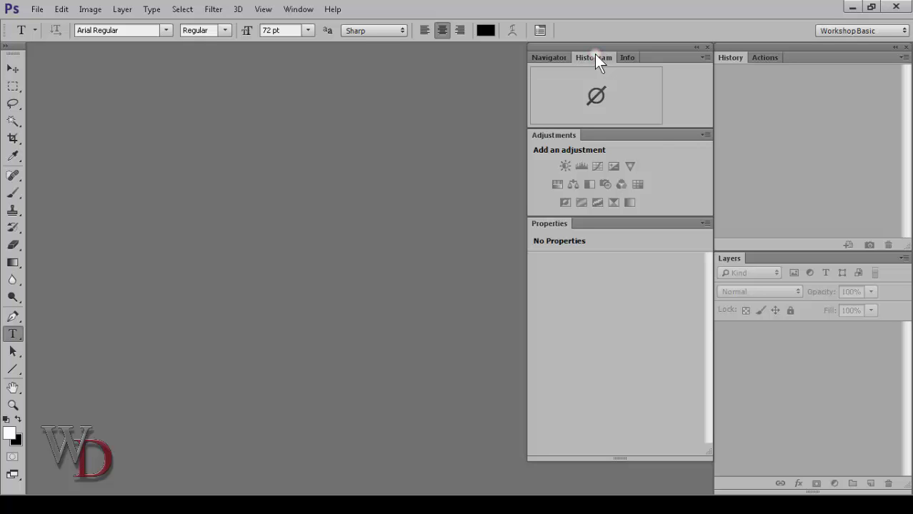
left_click_drag(596, 56, 199, 217)
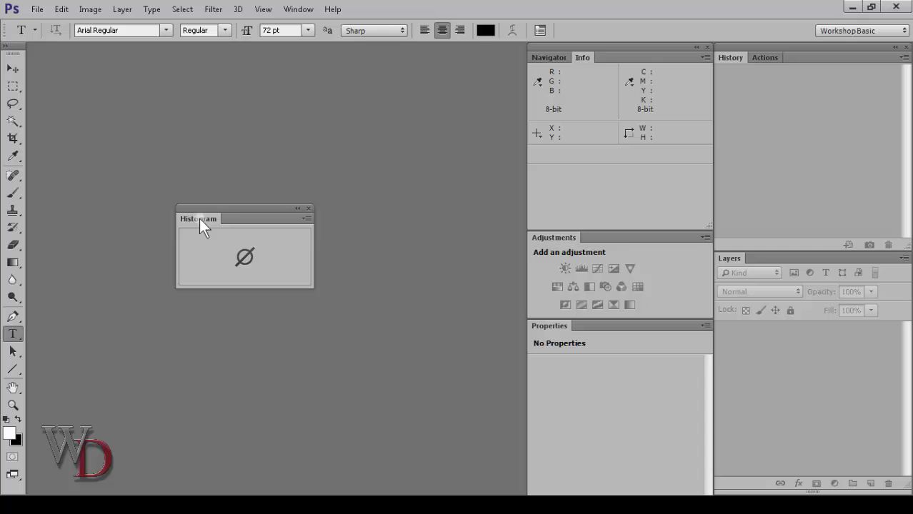
left_click_drag(199, 217, 596, 63)
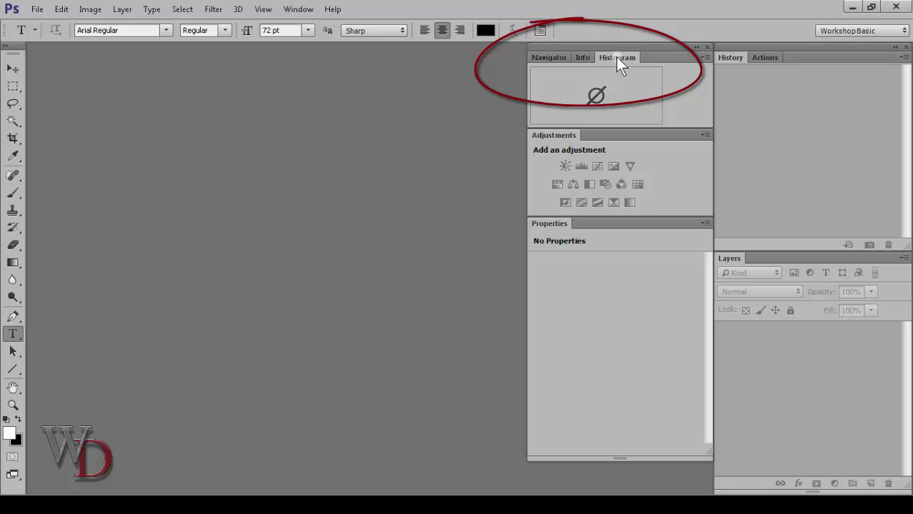
left_click_drag(585, 56, 548, 57)
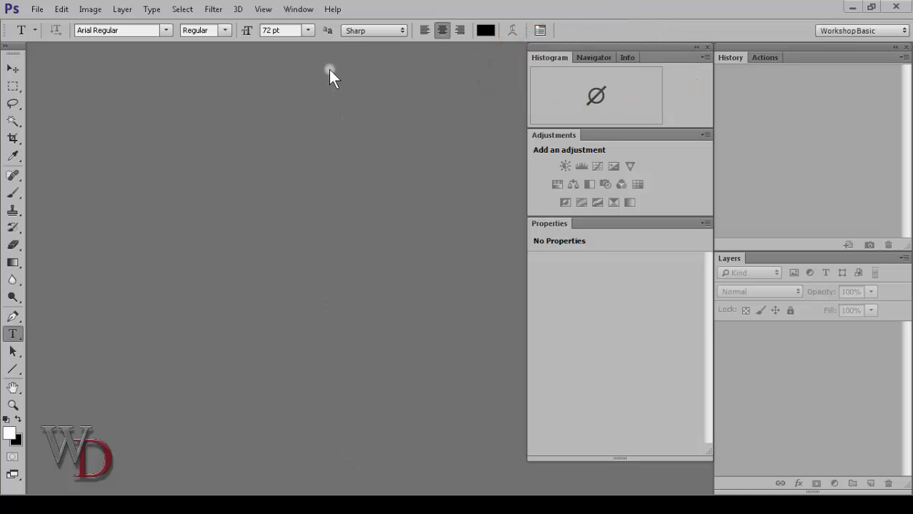
left_click(298, 9)
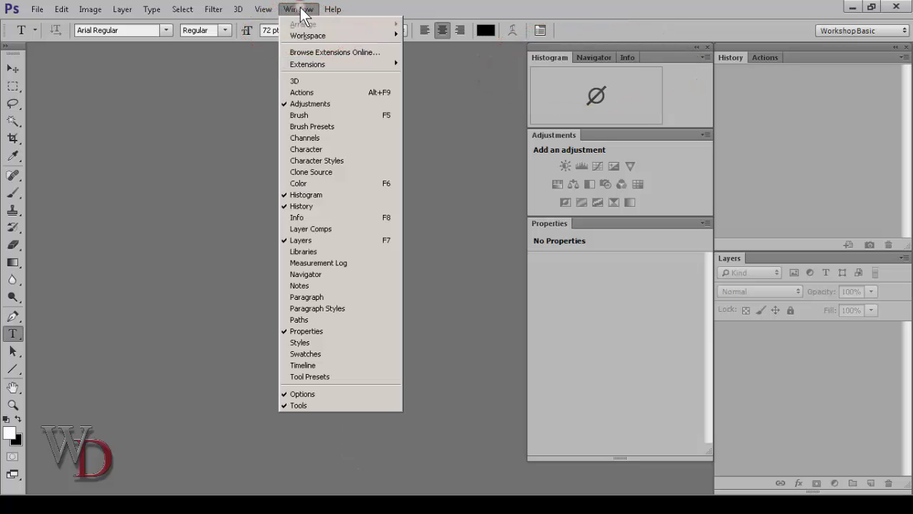
left_click(311, 353)
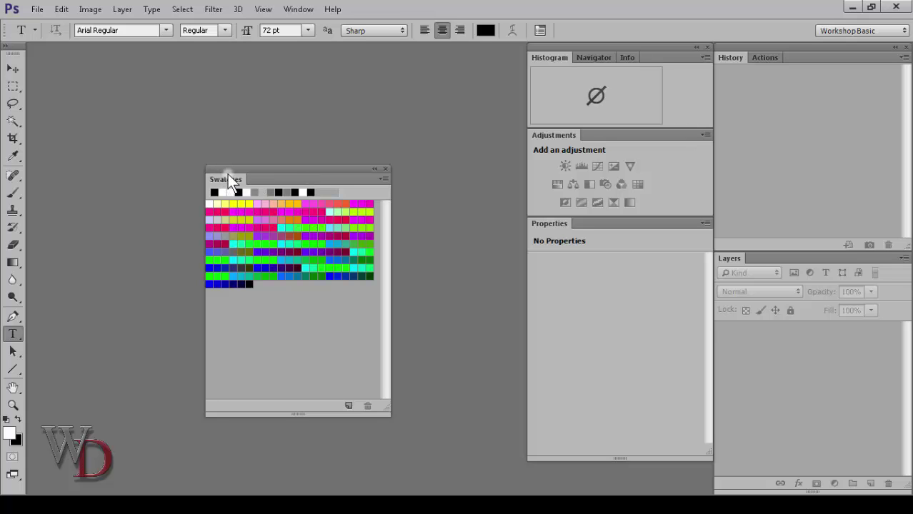
left_click_drag(227, 177, 309, 204)
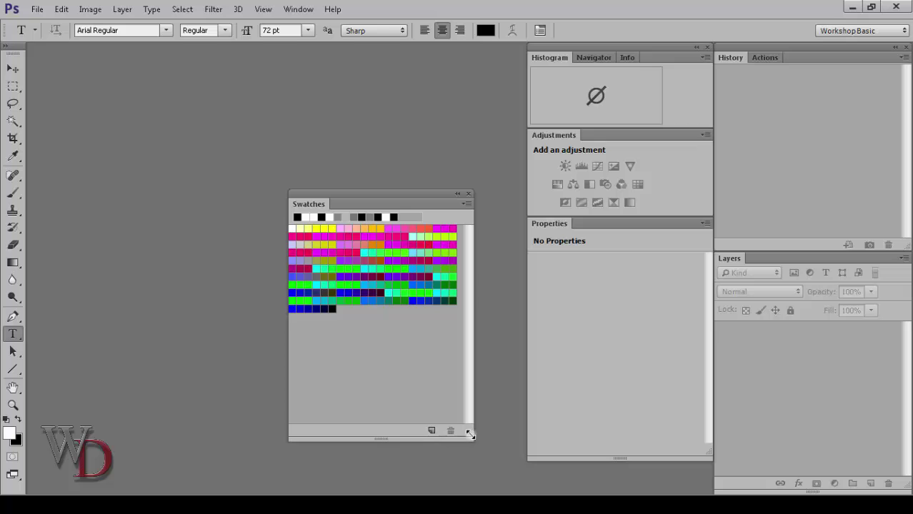
left_click_drag(470, 434, 485, 455)
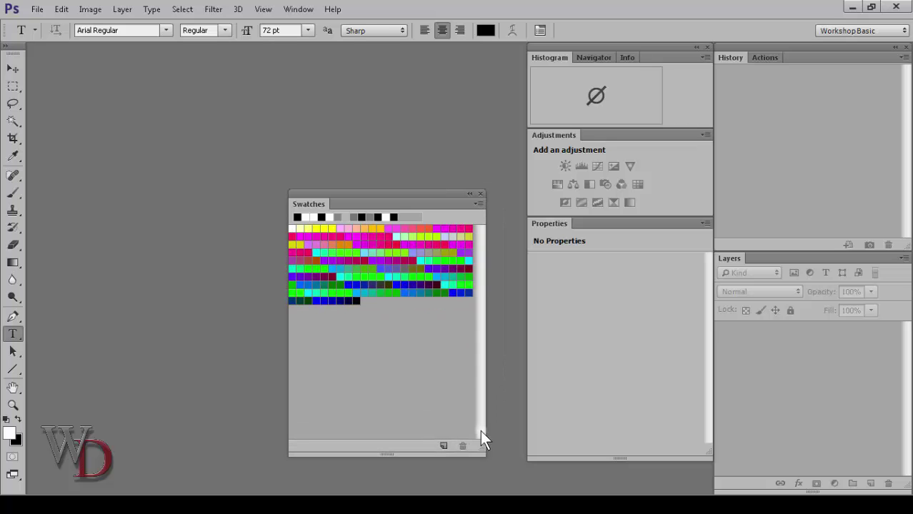
left_click(479, 193)
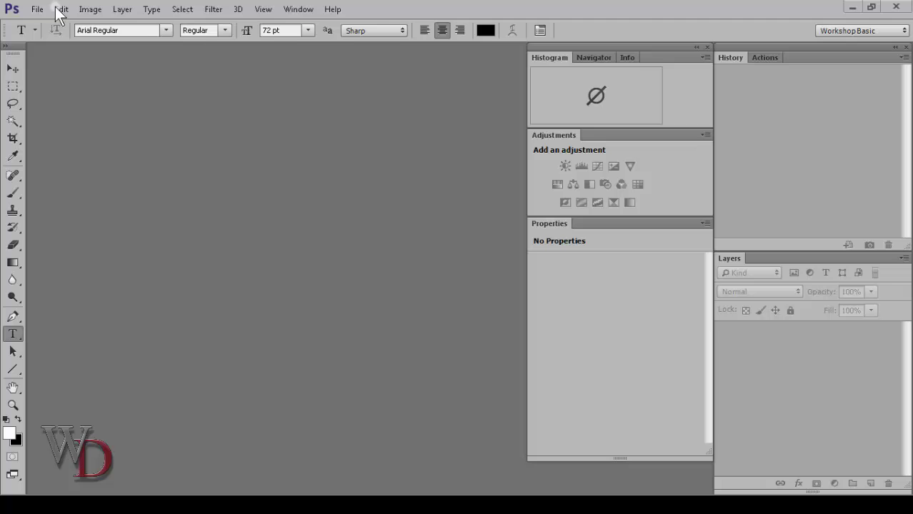
- Open Photodisctarget_D1.tif from File > Open Recent
left_click(33, 9)
mouse_move(112, 81)
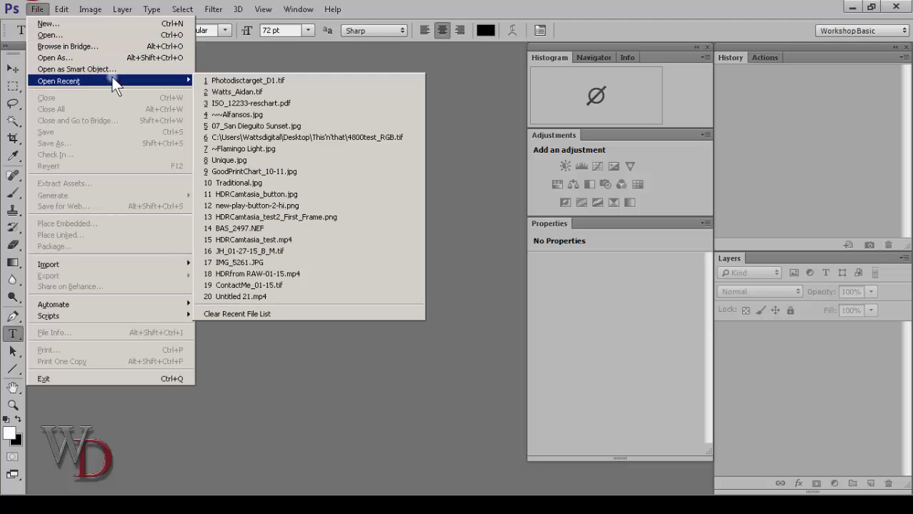
left_click(218, 80)
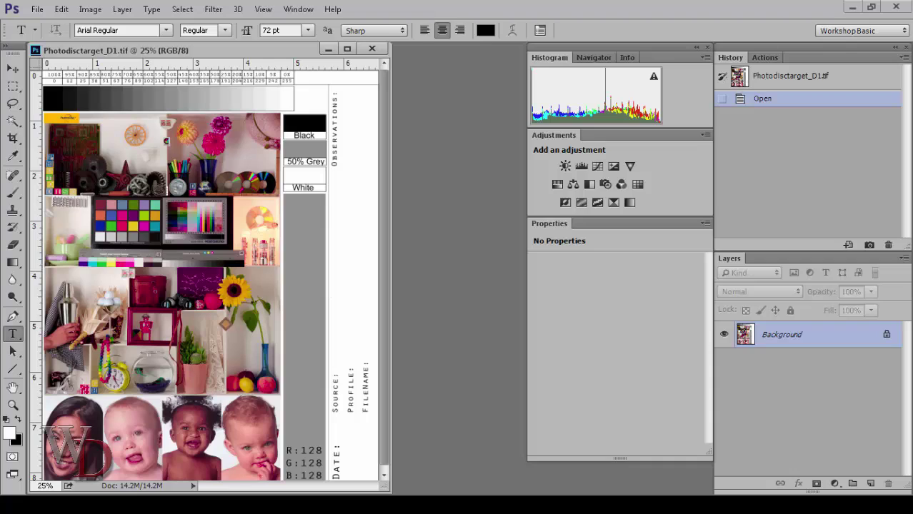
key("Tab")
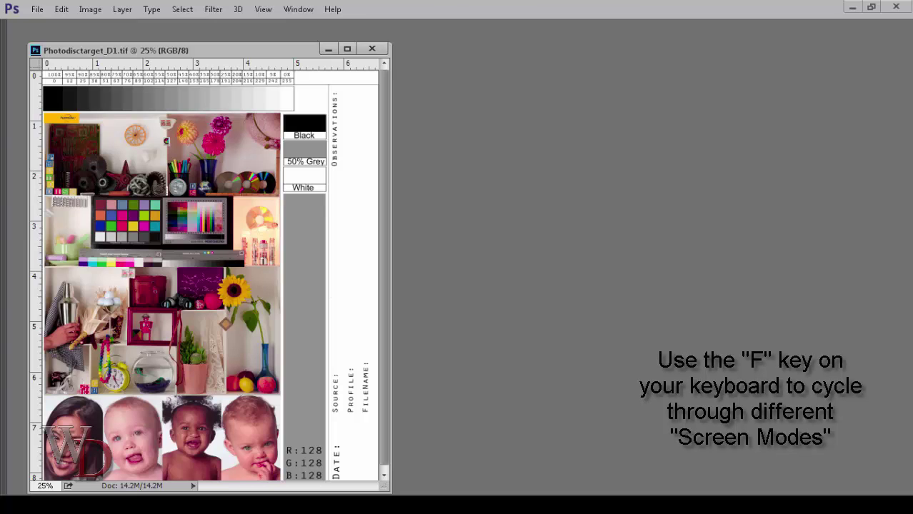
key("f")
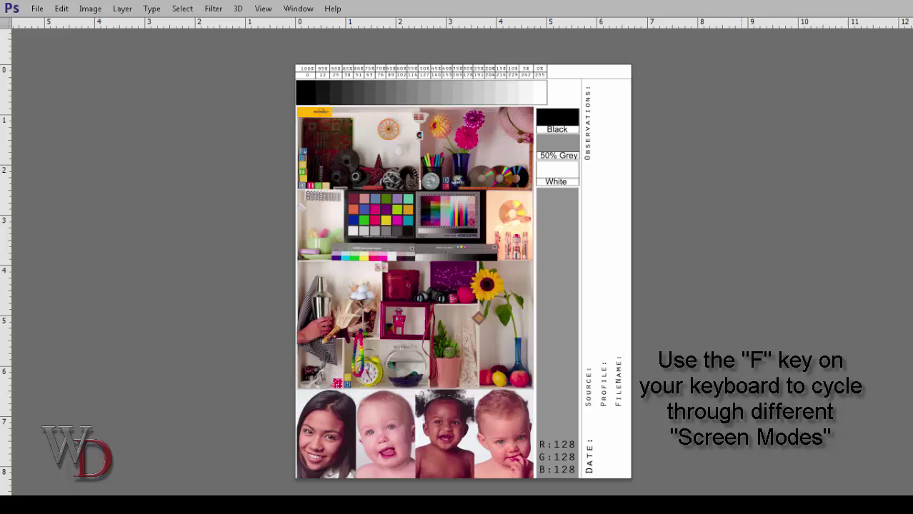
key("f")
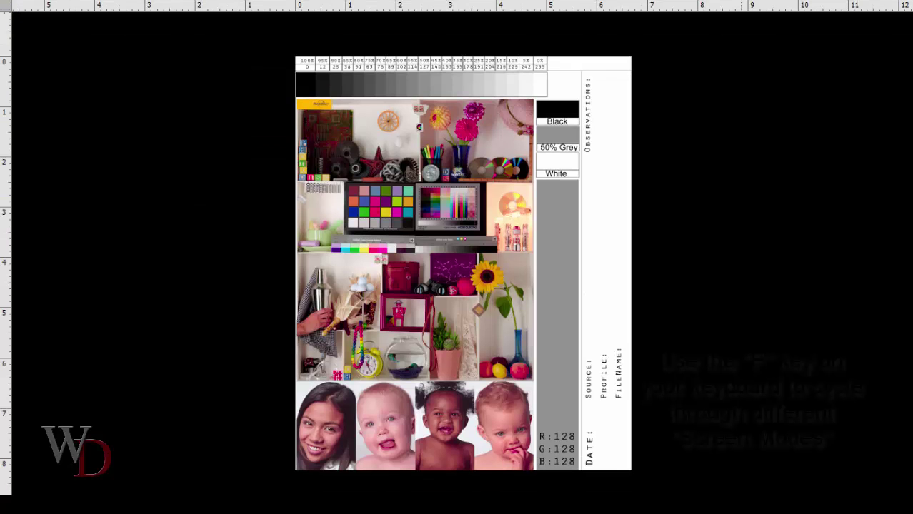
key("f")
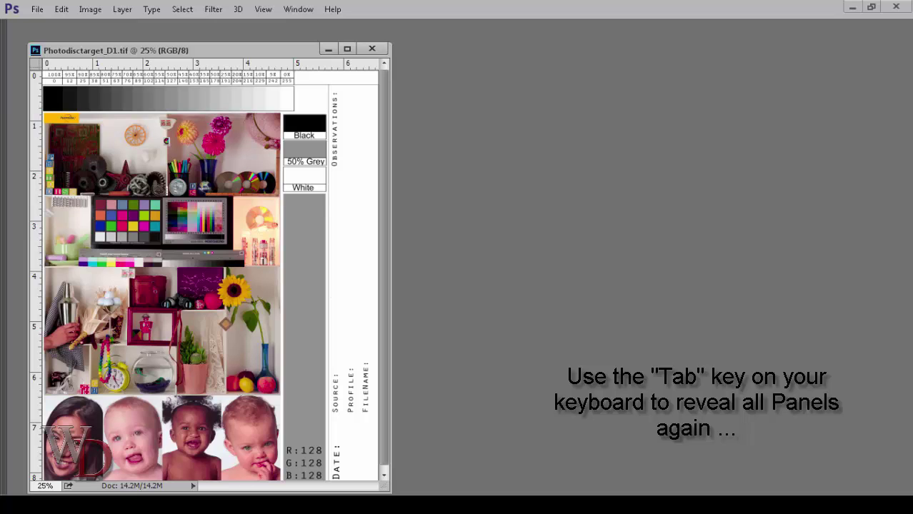
key("Tab")
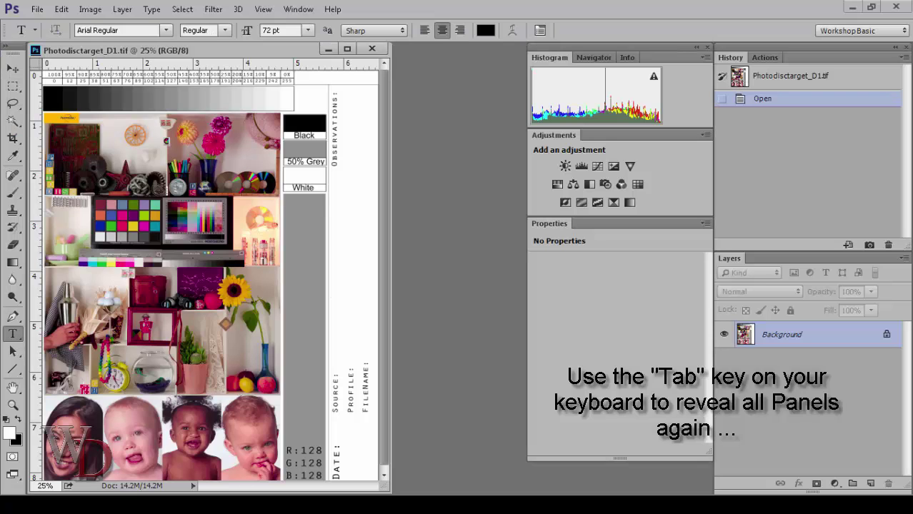
left_click(696, 50)
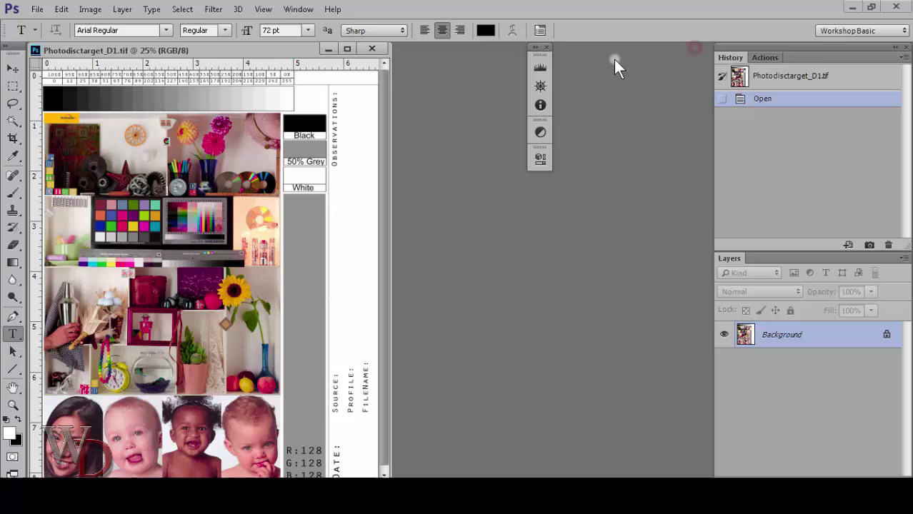
left_click(534, 49)
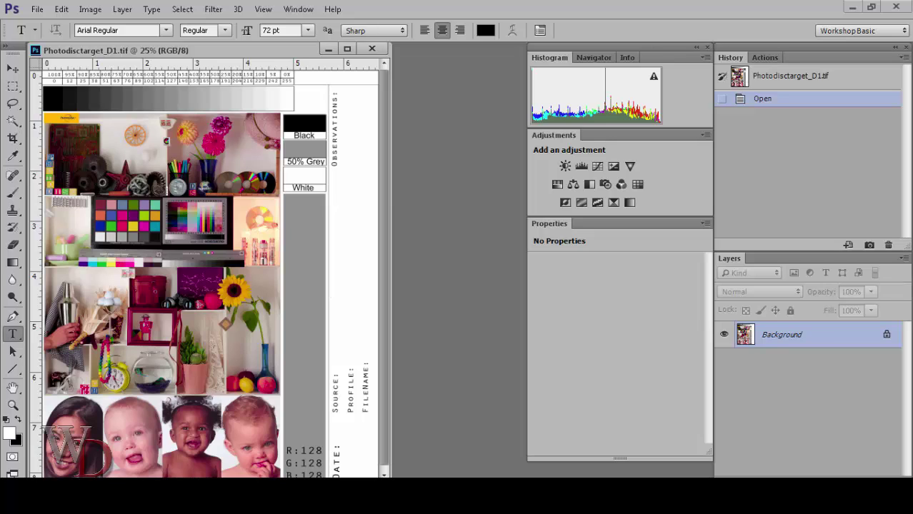
left_click(873, 9)
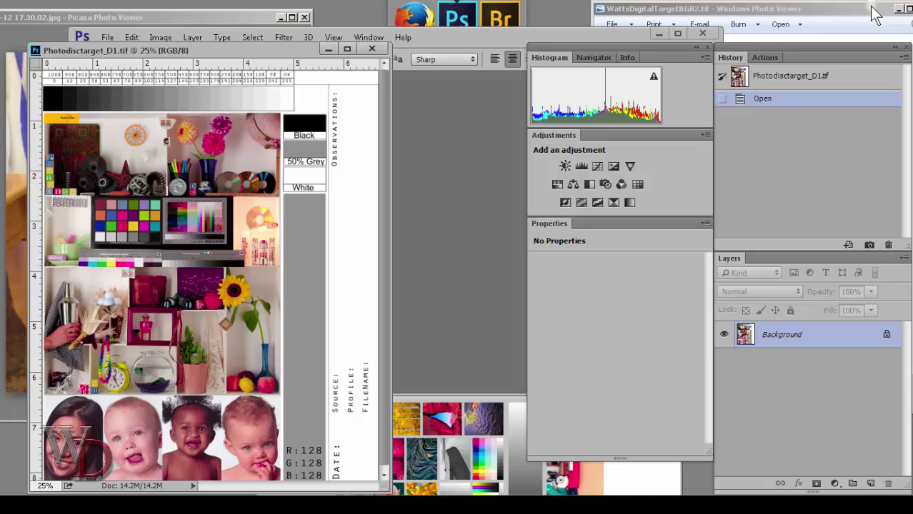
left_click(677, 34)
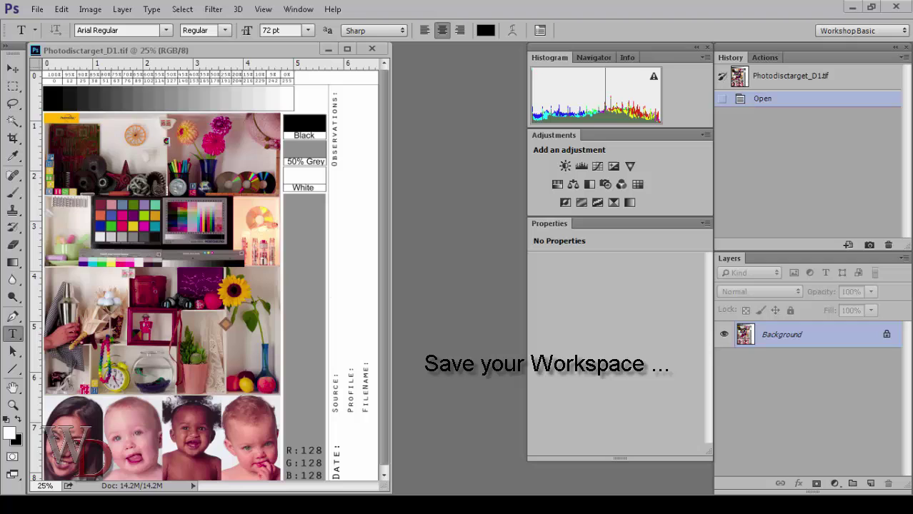
left_click(298, 8)
mouse_move(309, 35)
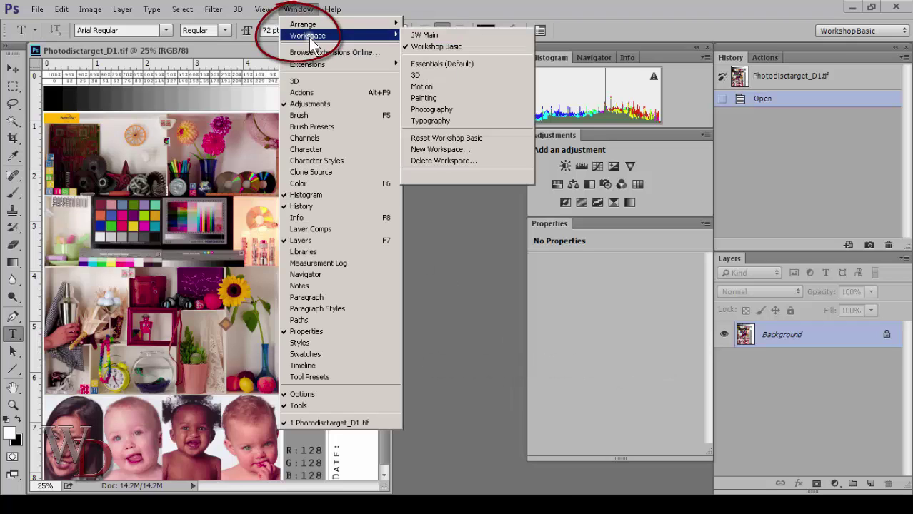
left_click(443, 150)
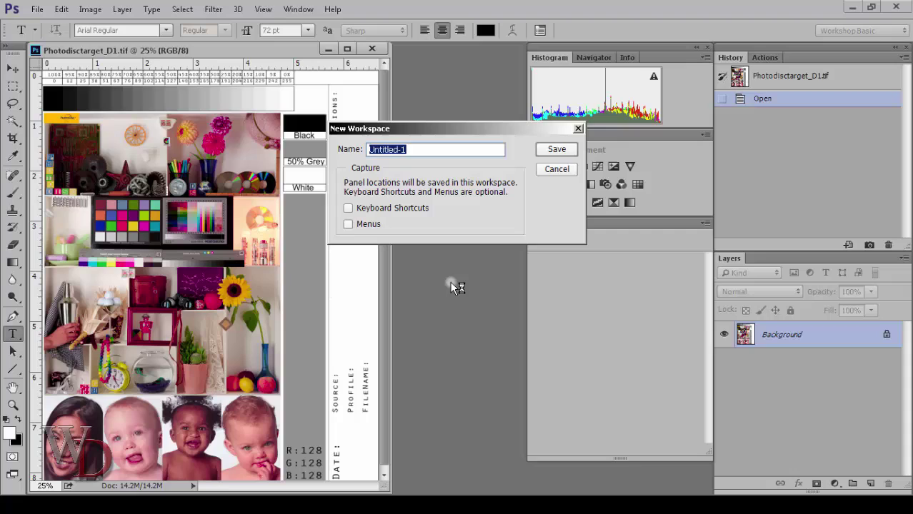
left_click(563, 169)
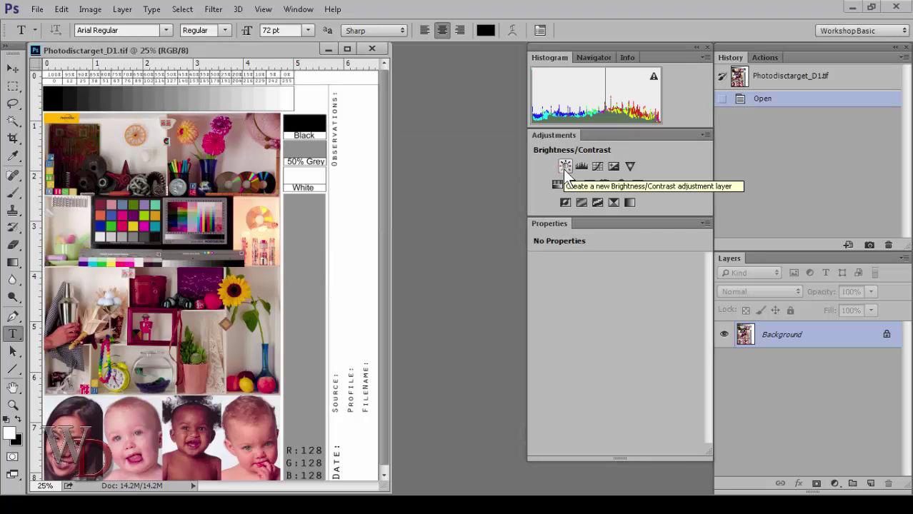
left_click(296, 12)
mouse_move(310, 38)
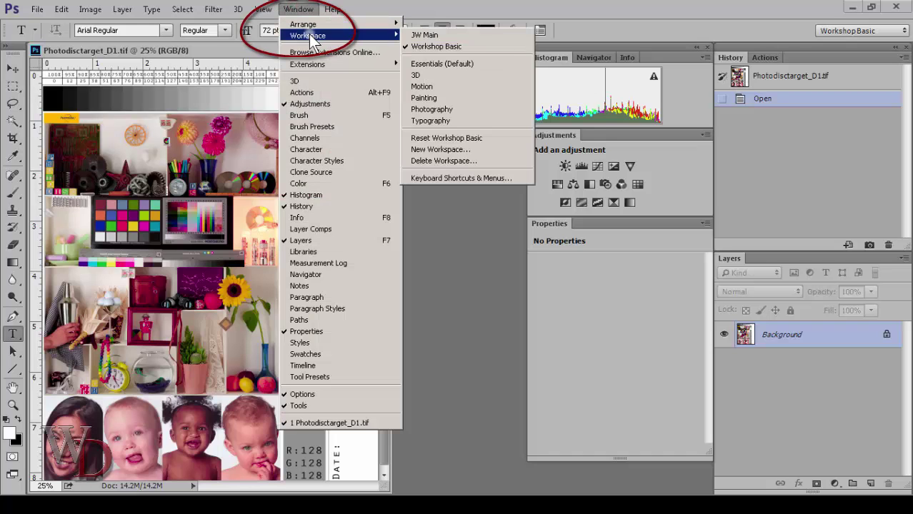
left_click(438, 45)
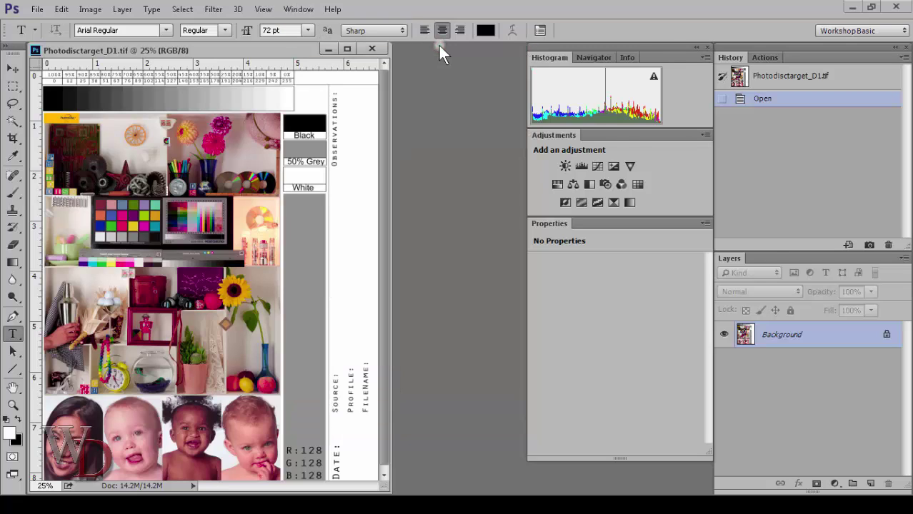
left_click(876, 33)
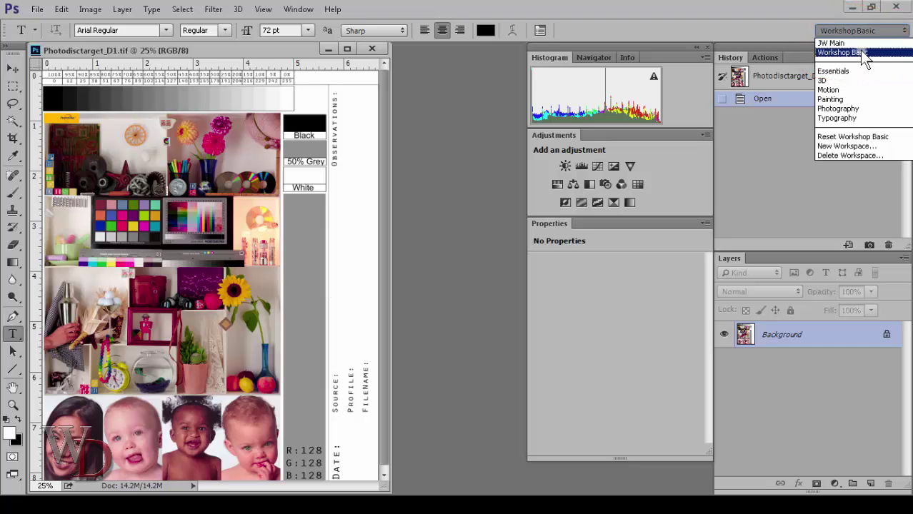
left_click(861, 51)
left_click(871, 31)
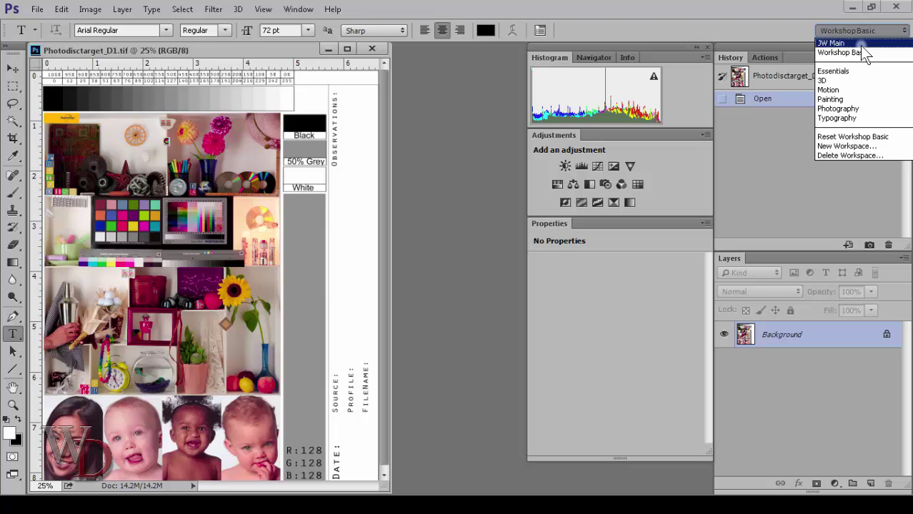
left_click(859, 43)
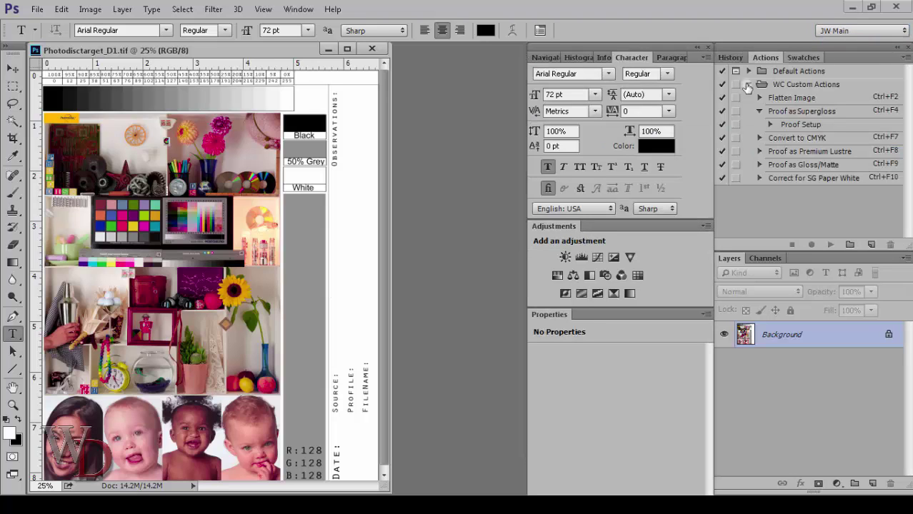
left_click(843, 32)
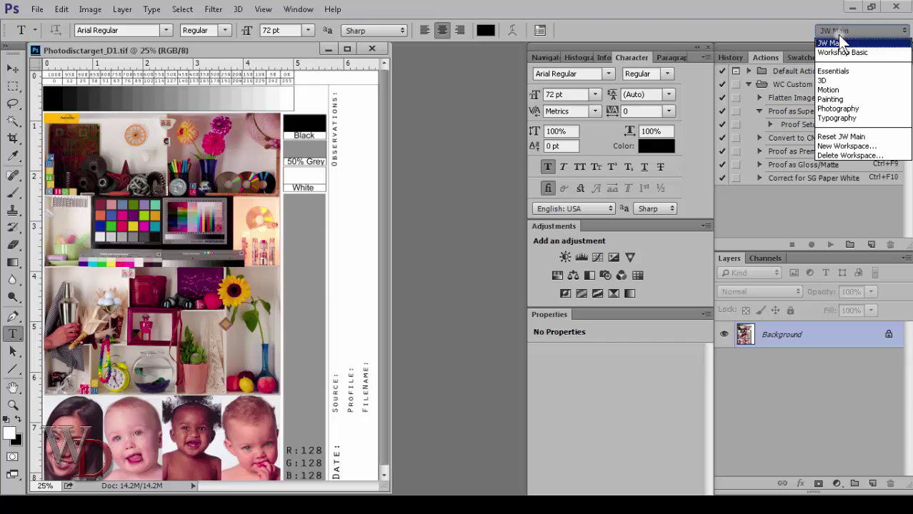
left_click(834, 53)
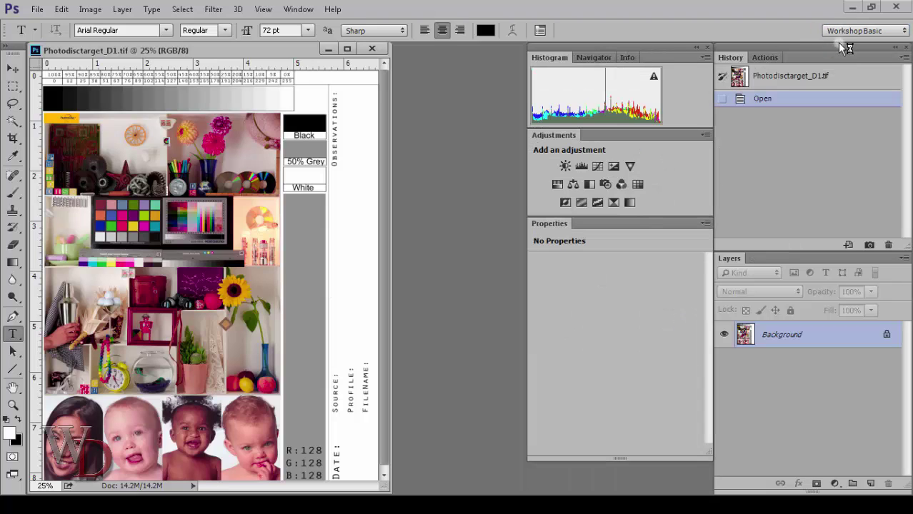
left_click(848, 32)
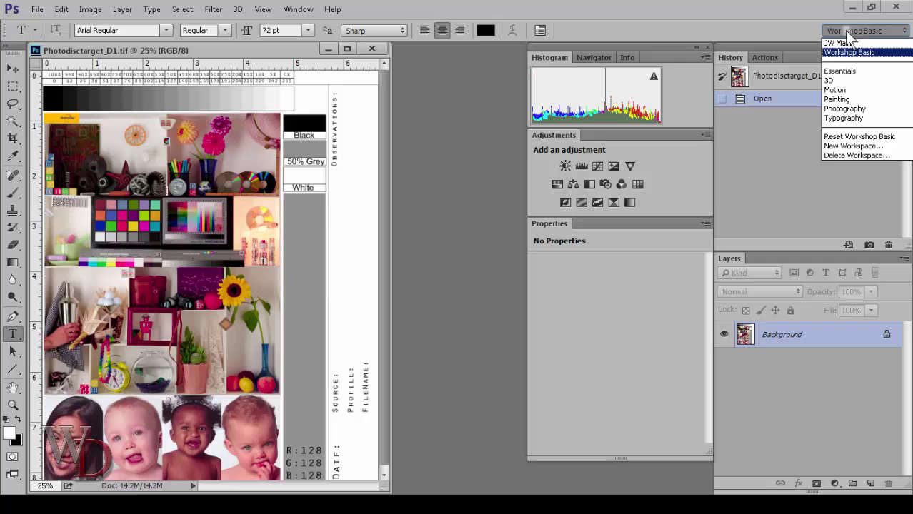
left_click(427, 270)
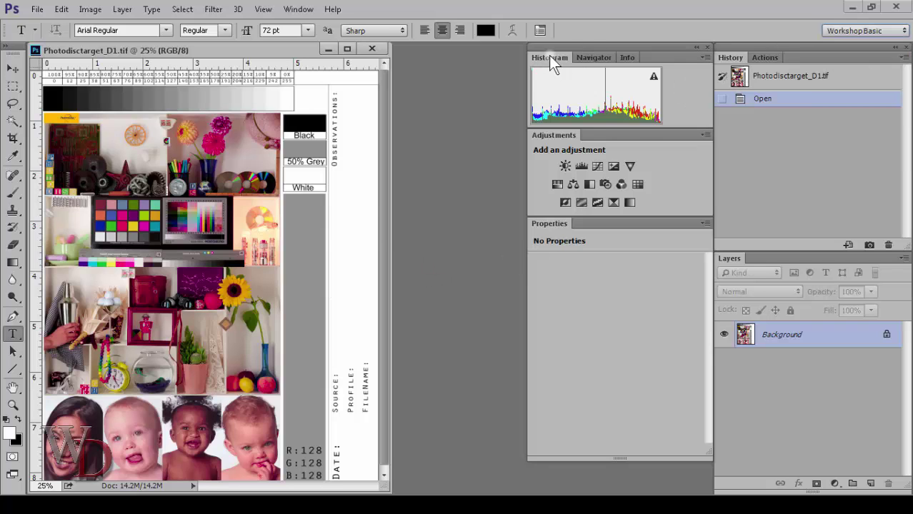
- Float the Histogram, Adjustments and Navigator panels, then reset Workshop Basic to re-dock them
left_click_drag(550, 58, 334, 170)
left_click_drag(545, 239, 382, 283)
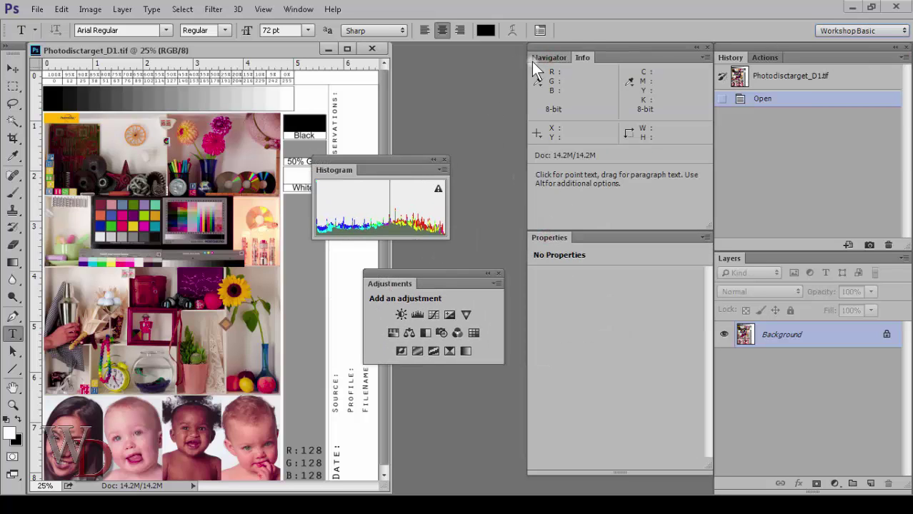
left_click_drag(532, 62, 599, 326)
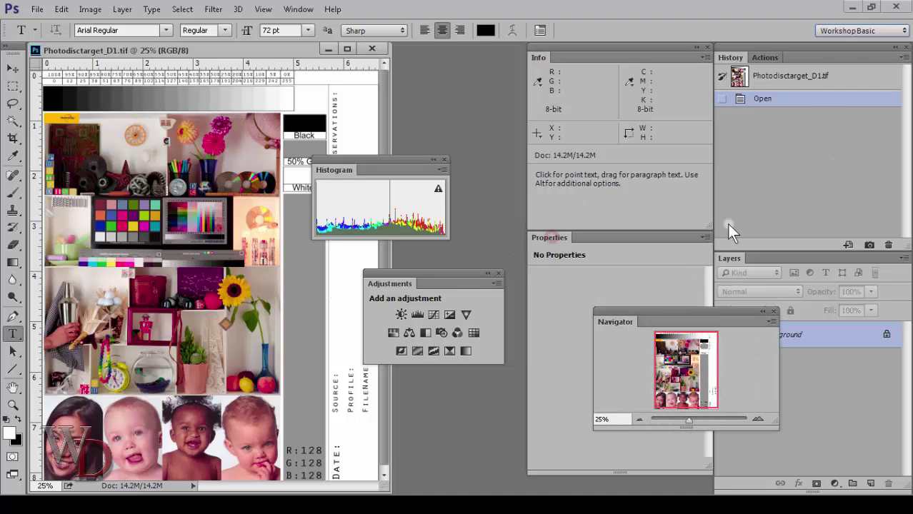
left_click(859, 31)
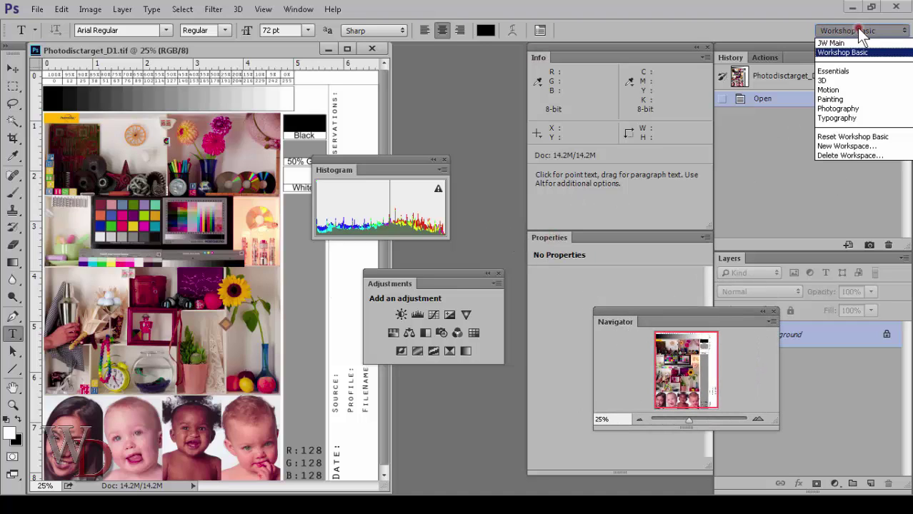
left_click(861, 137)
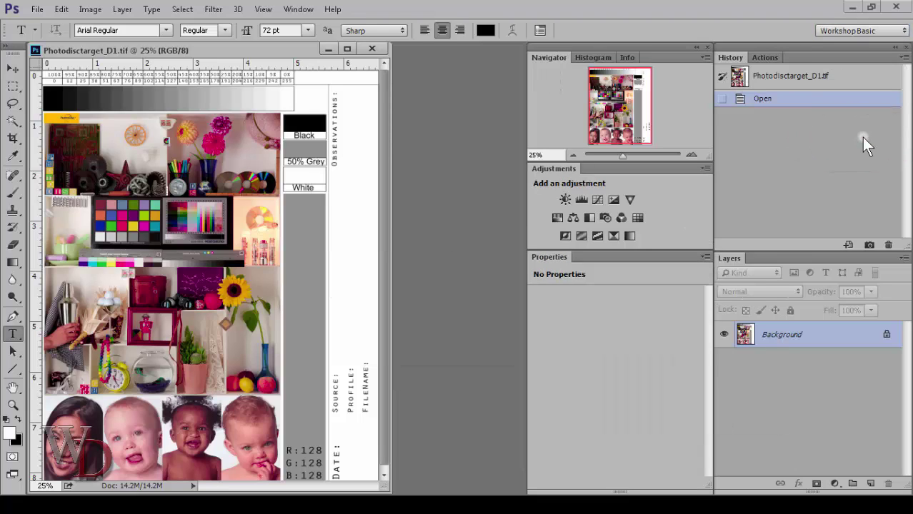